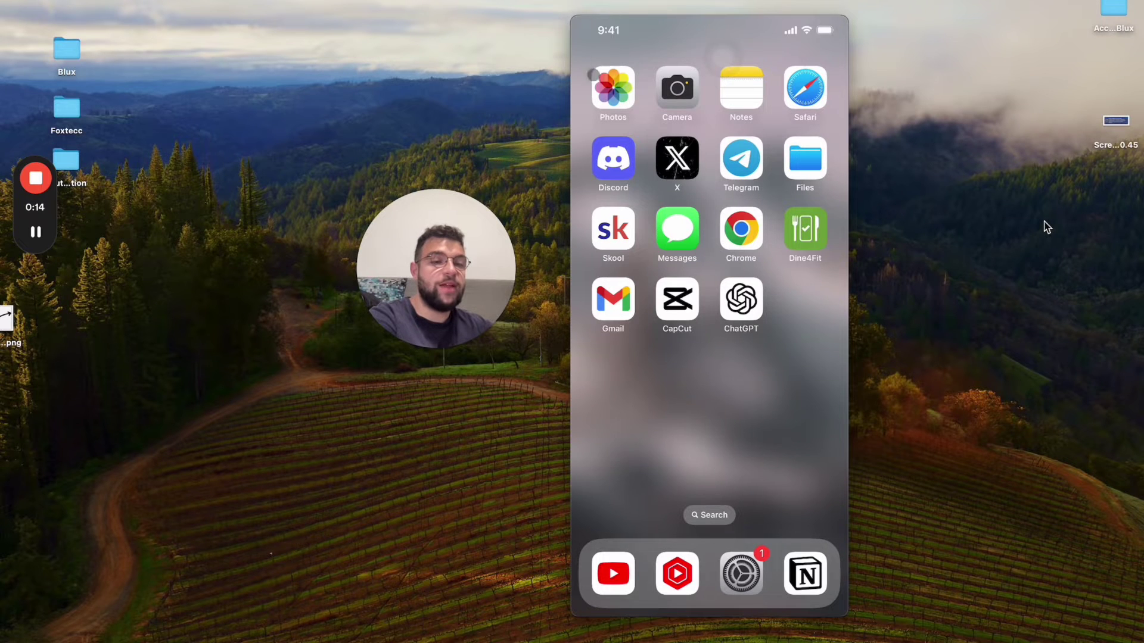
- Open Photos, check For You, then browse the Library's All Photos grid of 880 photos and 50 videos
left_click(612, 87)
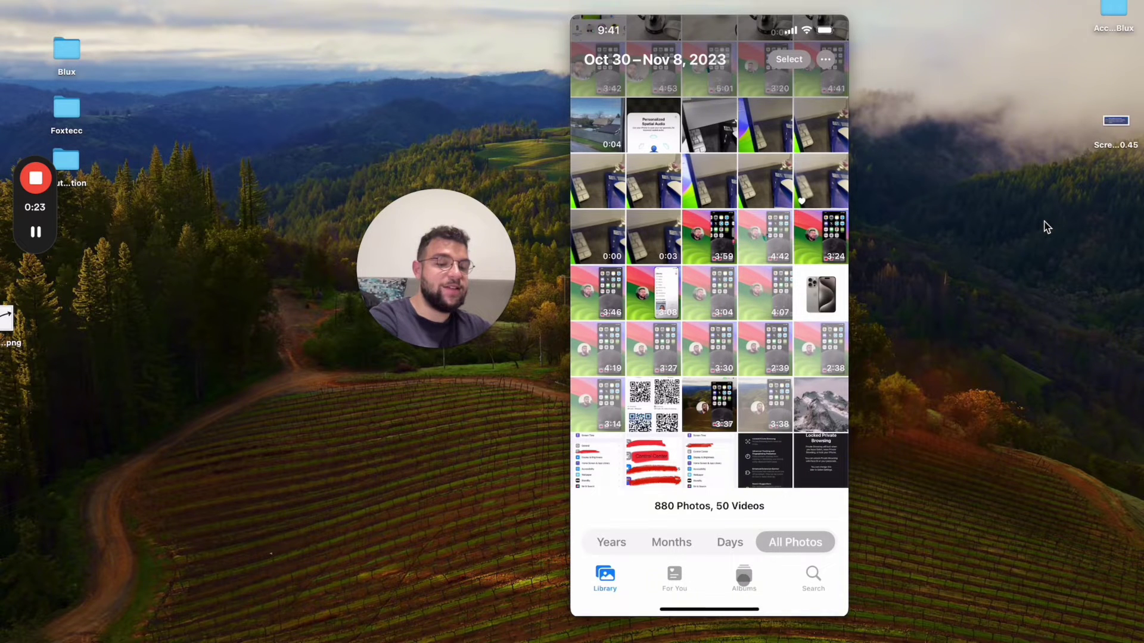
left_click(690, 583)
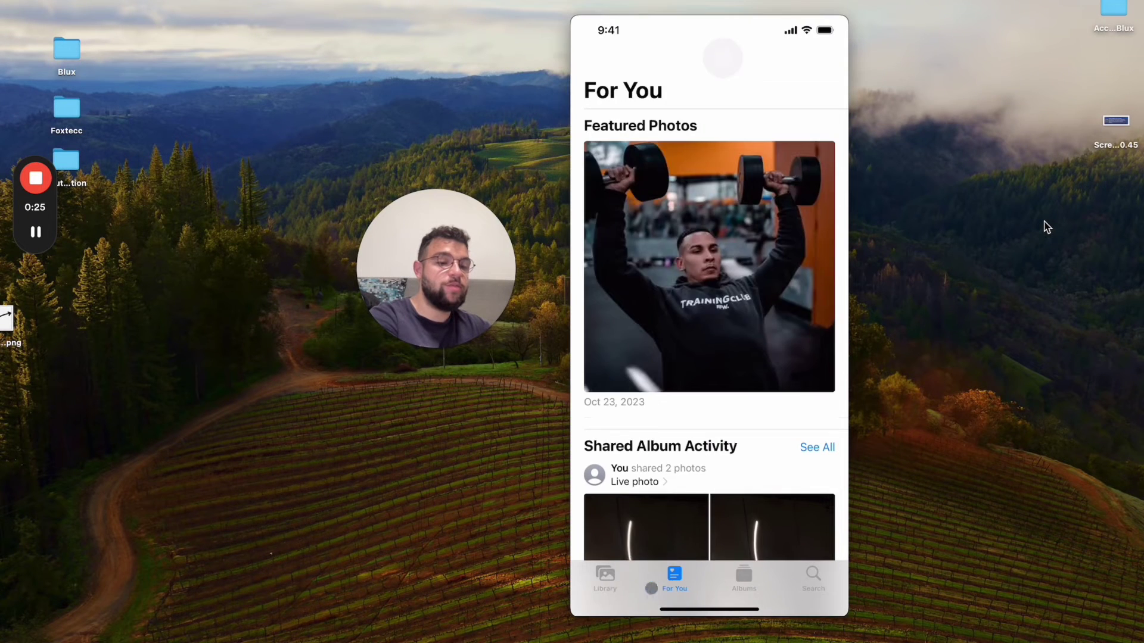
left_click(600, 590)
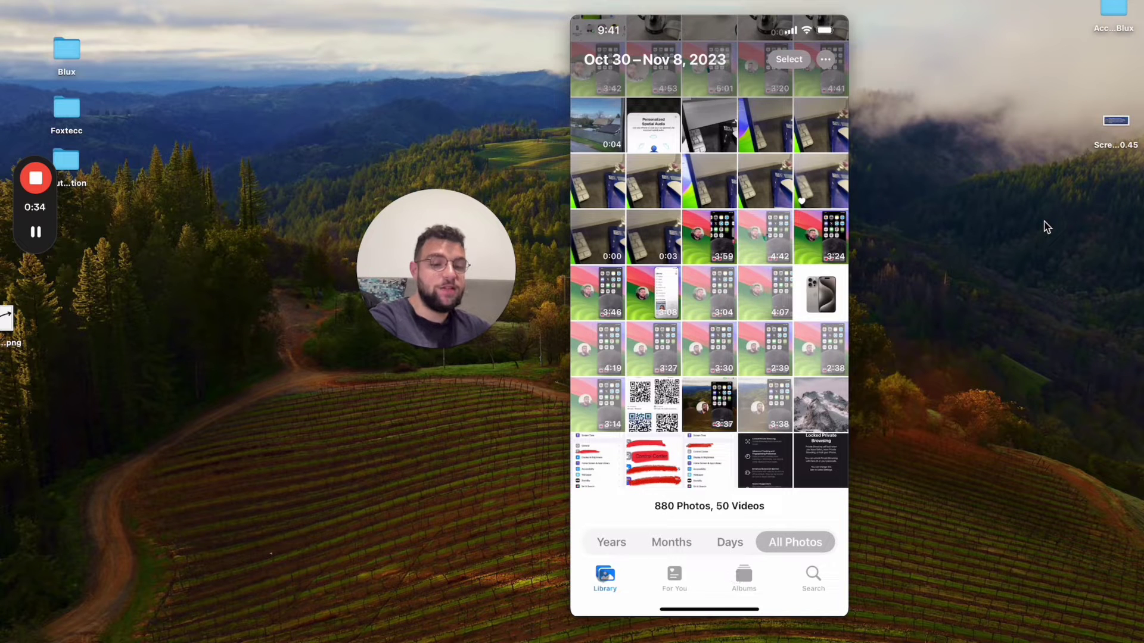
scroll(746, 228, "down", 3)
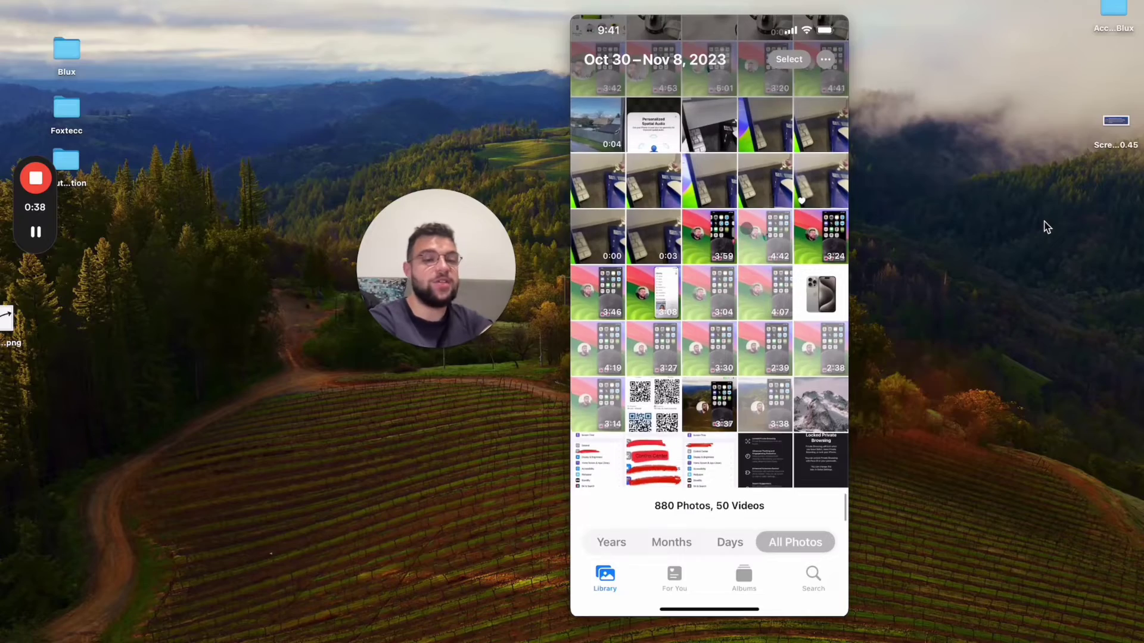
scroll(746, 228, "up", 10)
scroll(709, 268, "down", 10)
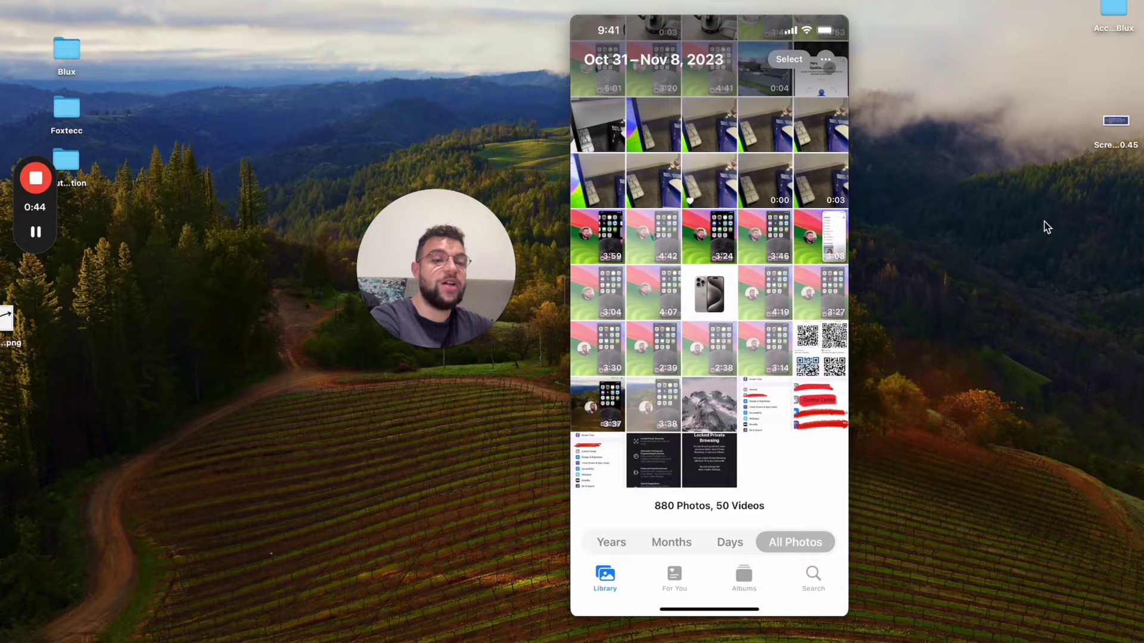
- Open All Filters from the library's options and toggle Shared with You off and back on
left_click(828, 60)
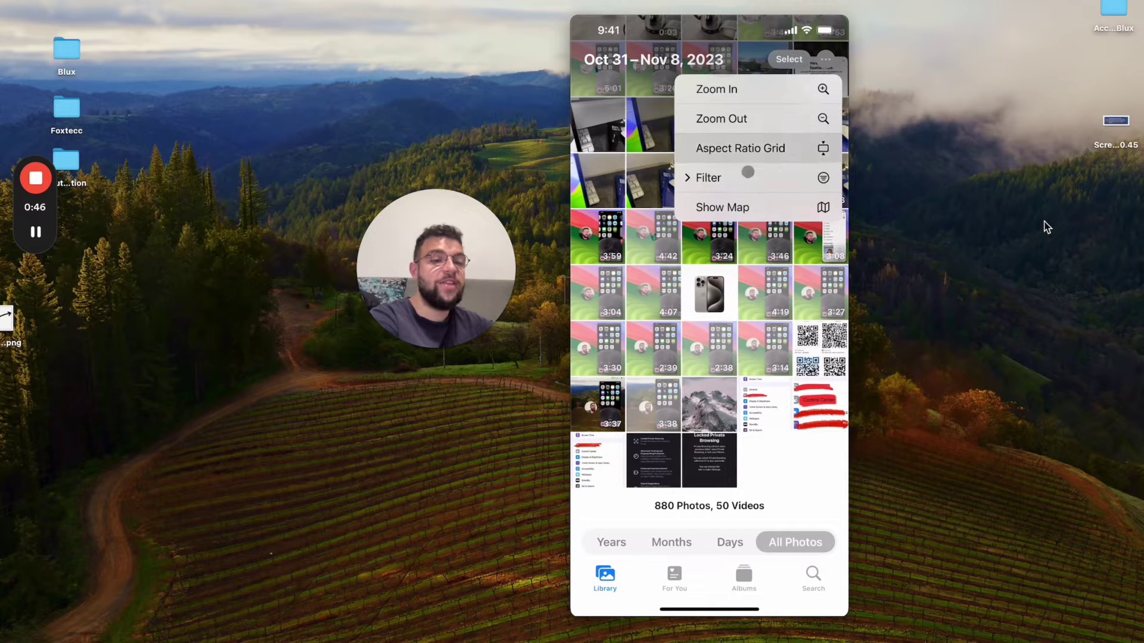
left_click(712, 174)
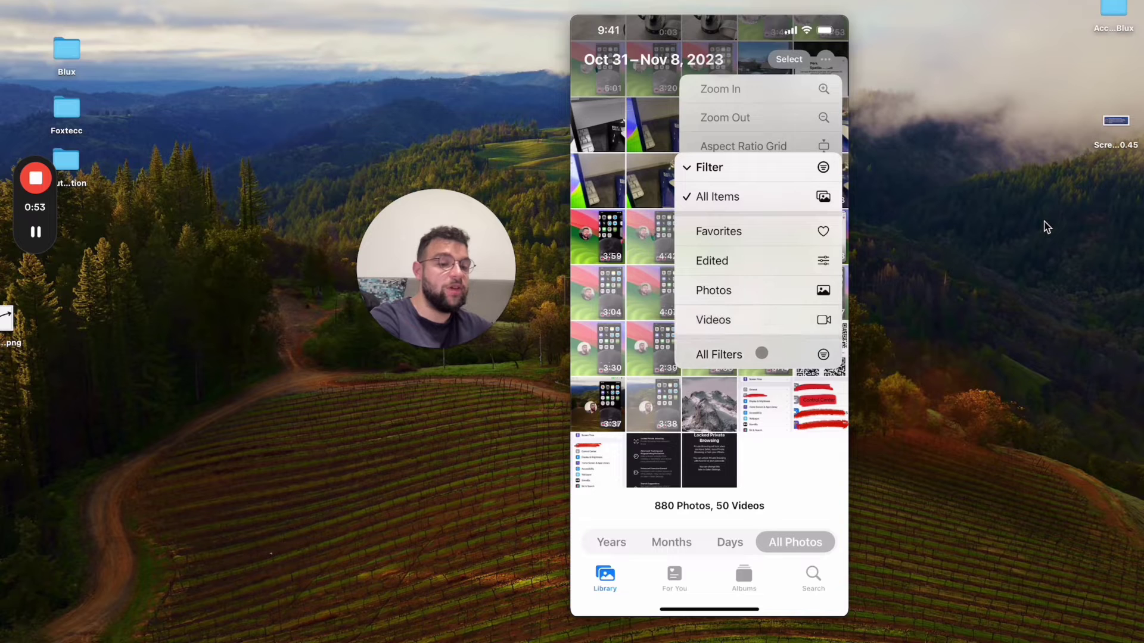
left_click(790, 356)
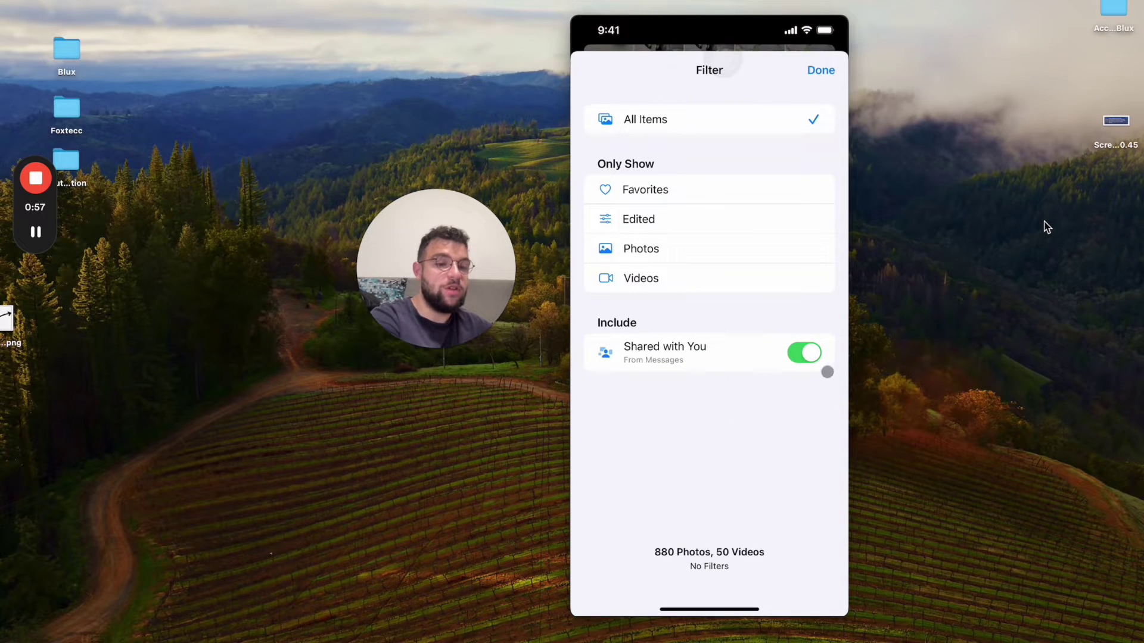
left_click(805, 354)
left_click(805, 354)
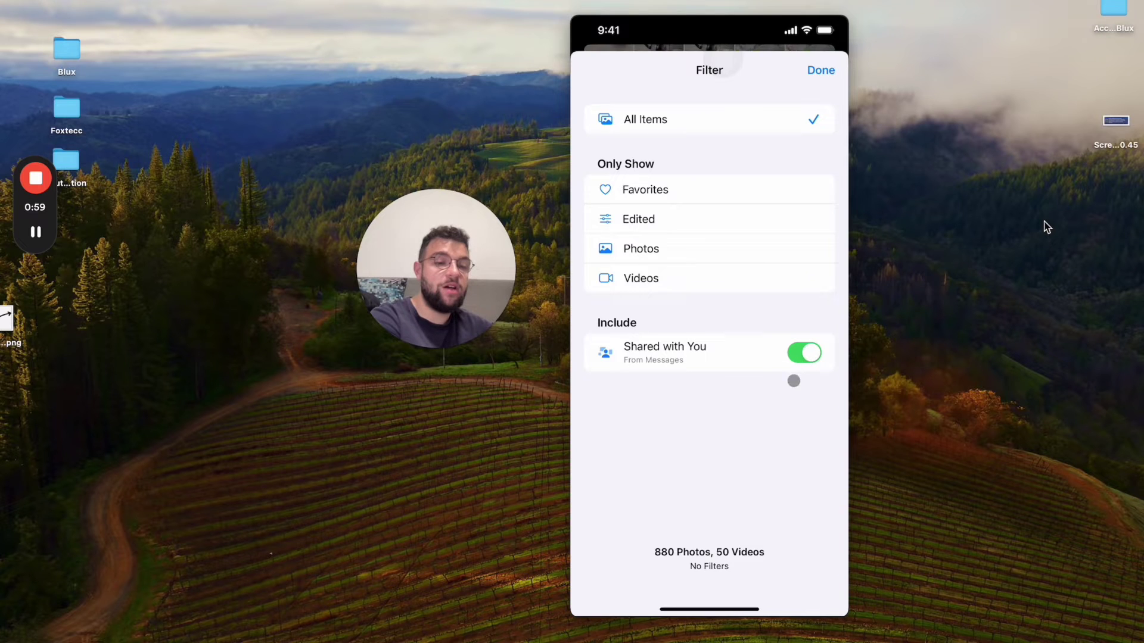
- Try the Photos, Videos, Edited and Favorites filters, then clear them back to All Items
left_click(734, 256)
left_click(732, 285)
left_click(738, 224)
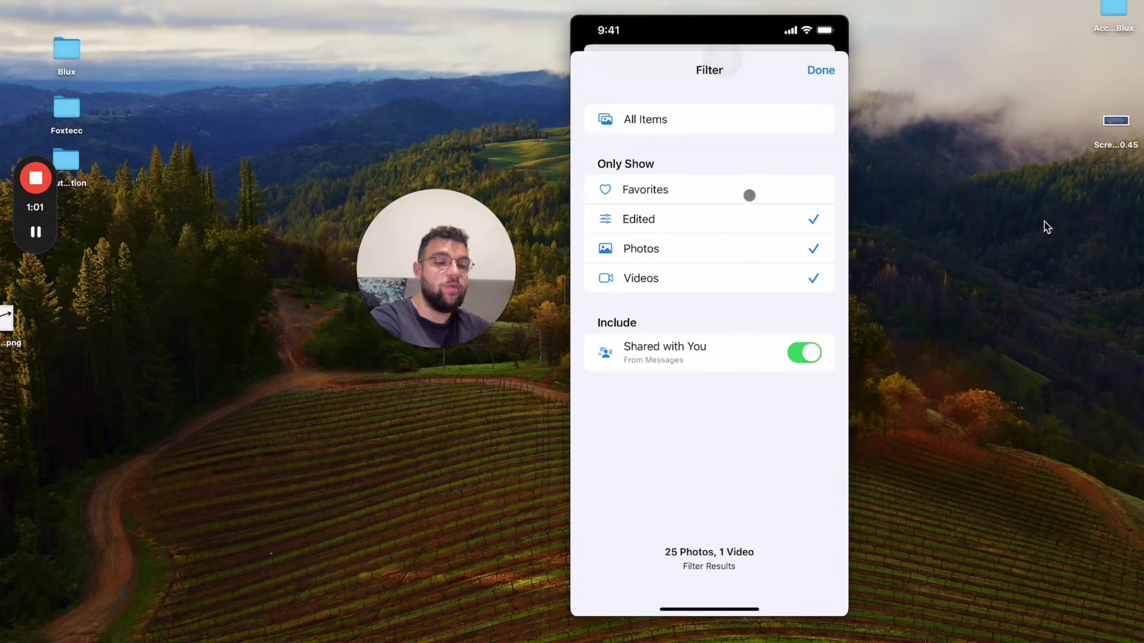
left_click(747, 192)
left_click(738, 230)
left_click(754, 200)
left_click(749, 247)
left_click(766, 288)
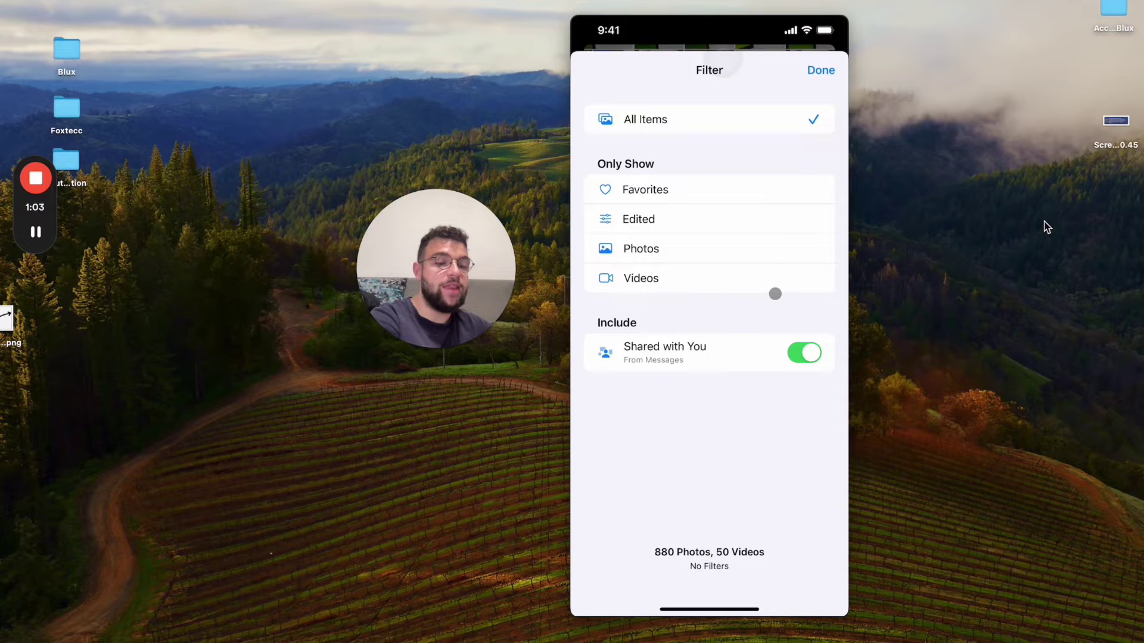
- Filter to edited favorite photos, reset to All Items, and confirm with Done
left_click(766, 258)
left_click(767, 222)
left_click(768, 200)
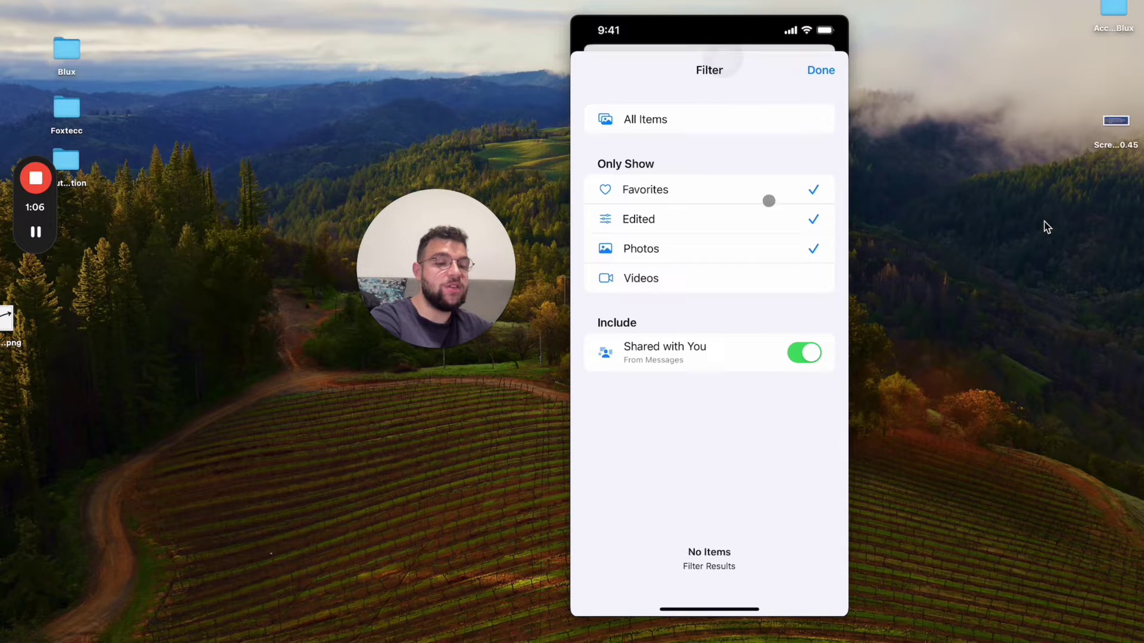
left_click(765, 239)
left_click(778, 196)
left_click(780, 219)
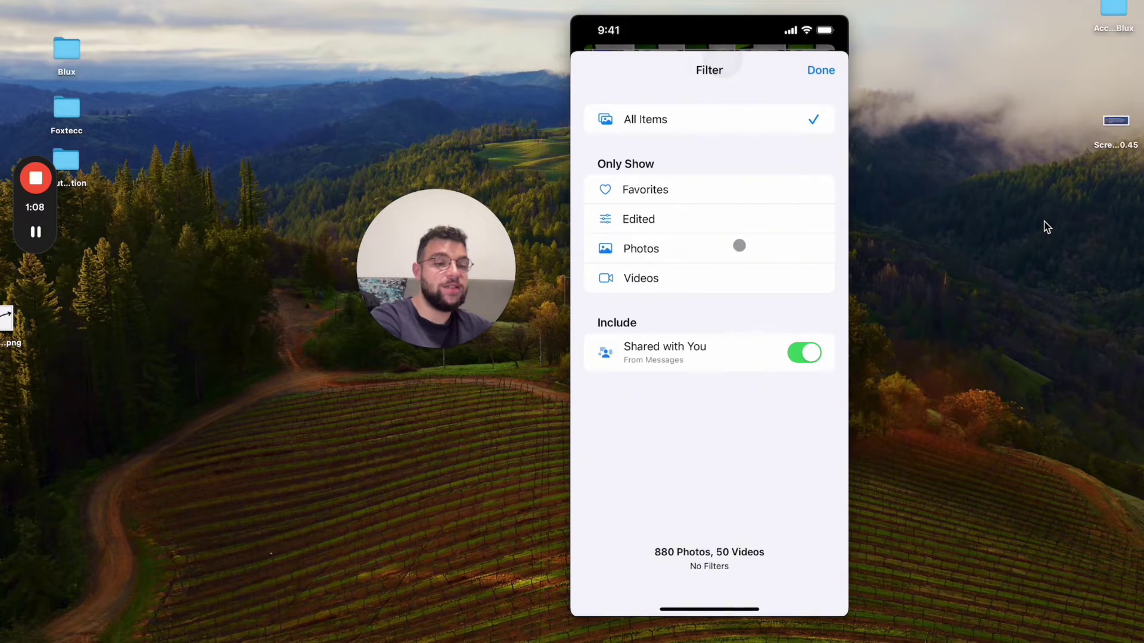
left_click(811, 70)
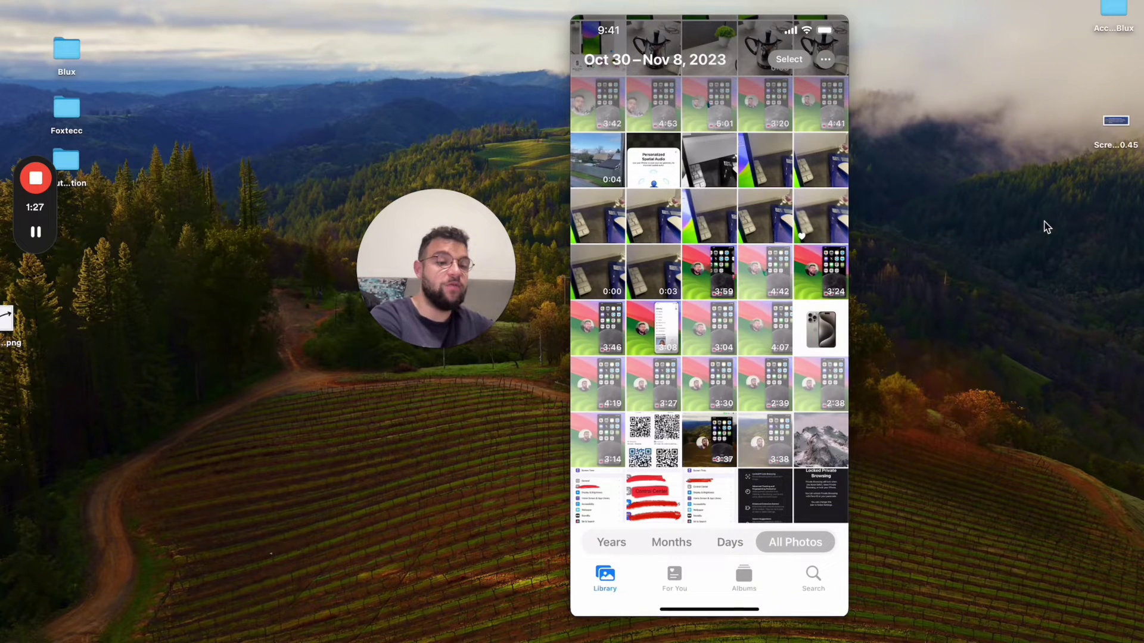
scroll(735, 298, "down", 2)
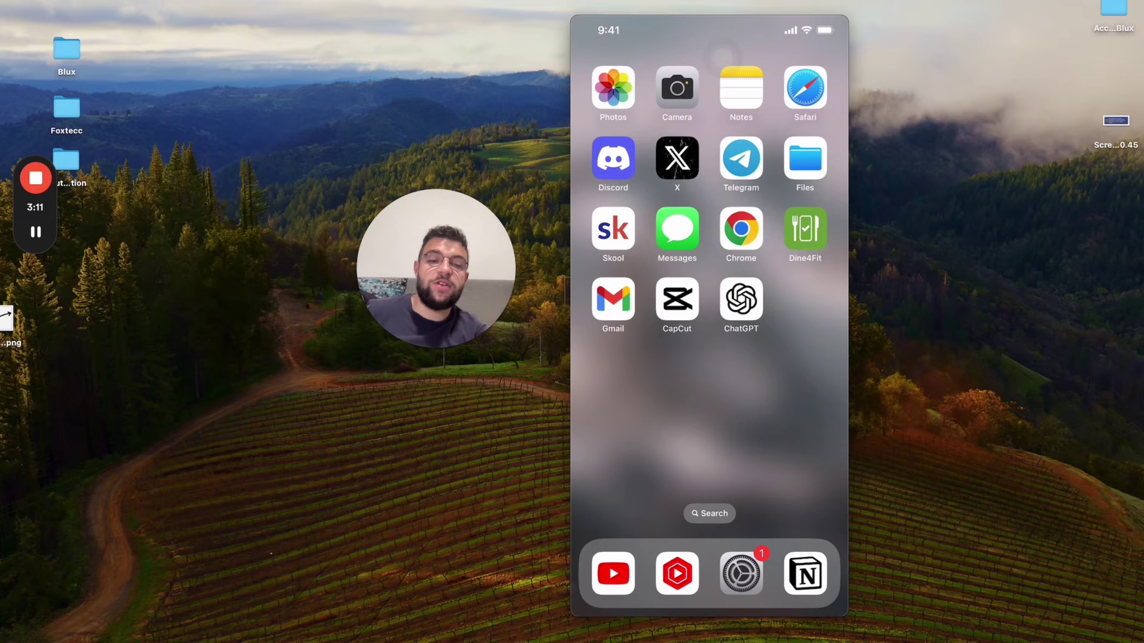
- Bring the Safari window with the Skool Classroom forward and scroll through the iPhone course cards
mouse_move(601, 640)
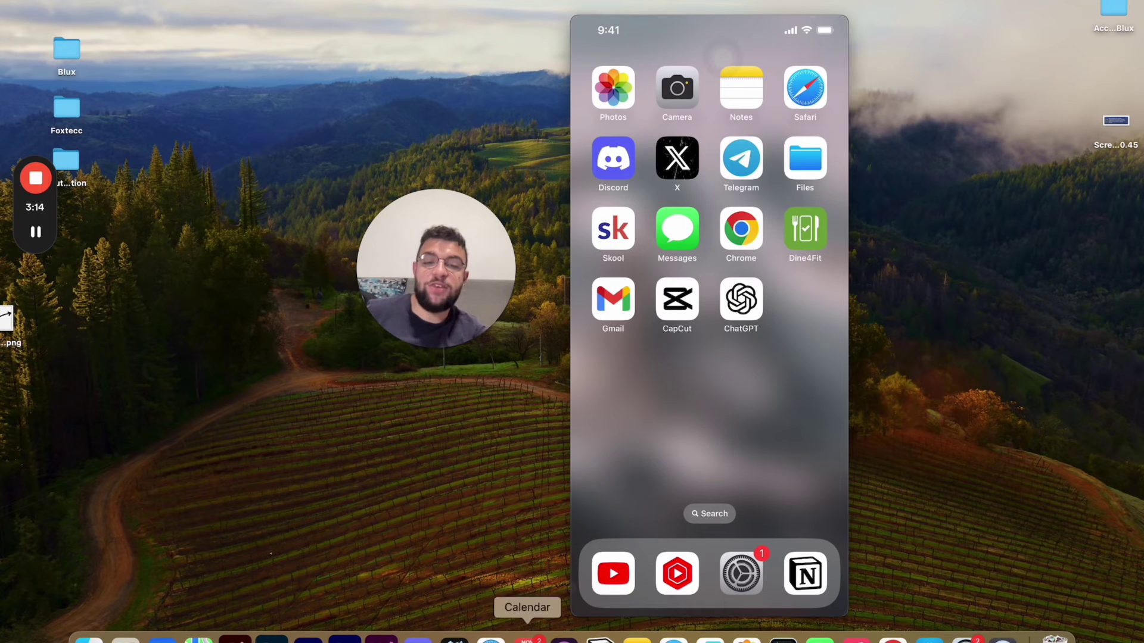
left_click(490, 639)
left_click_drag(432, 328, 233, 229)
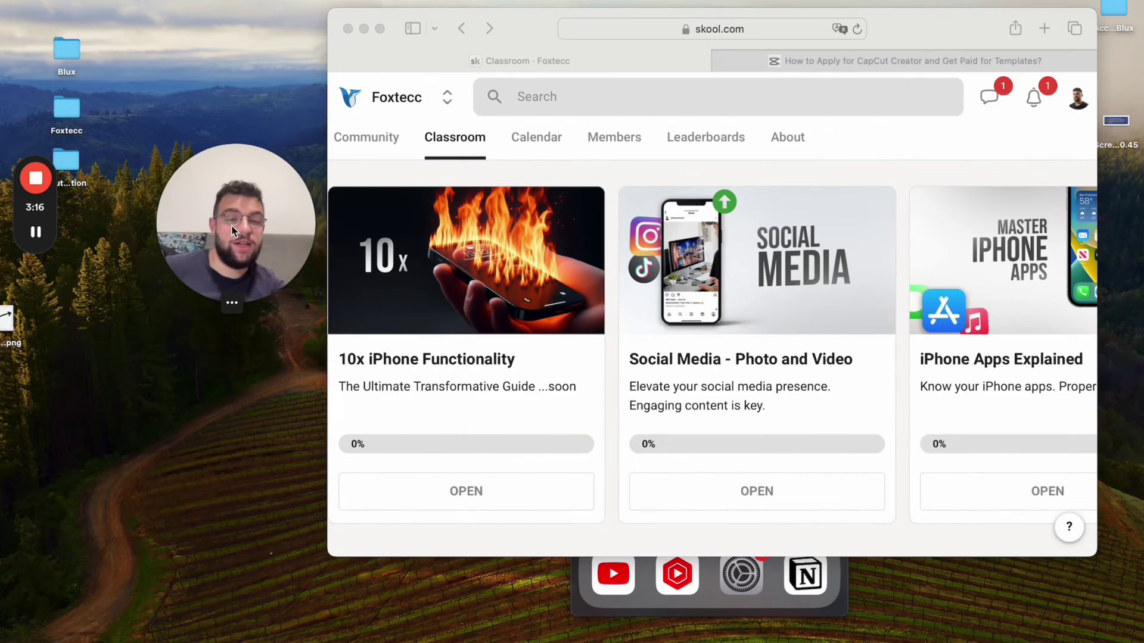
scroll(656, 263, "right", 3)
scroll(662, 265, "left", 3)
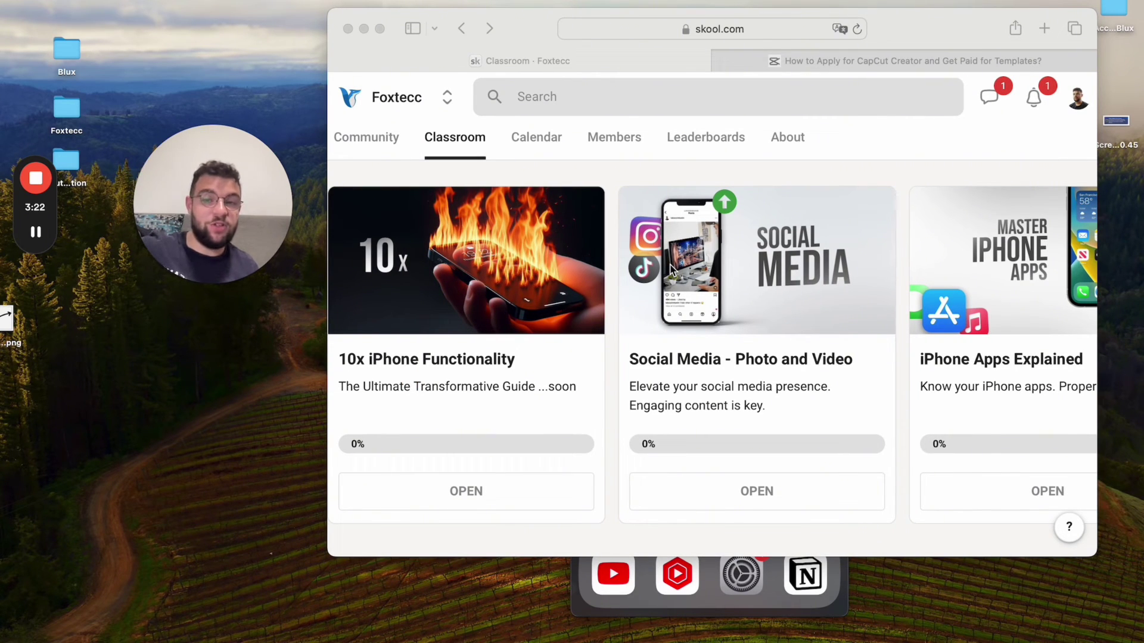
scroll(671, 270, "right", 3)
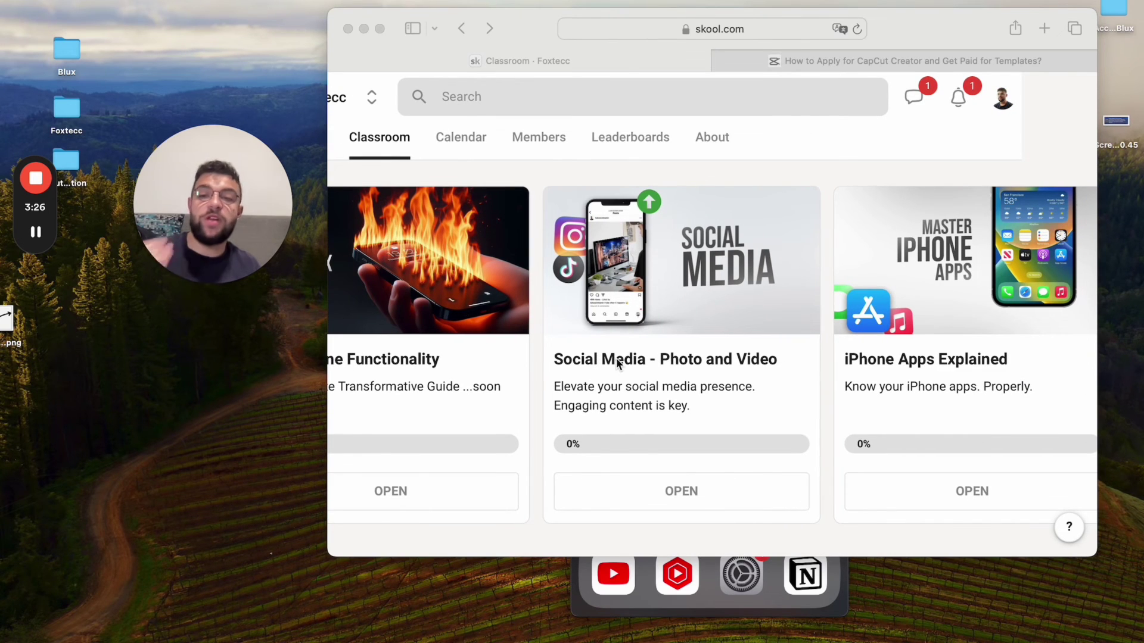
- View the iPhone Apps Explained course, go back to the Classroom list, and minimize Safari
left_click(880, 280)
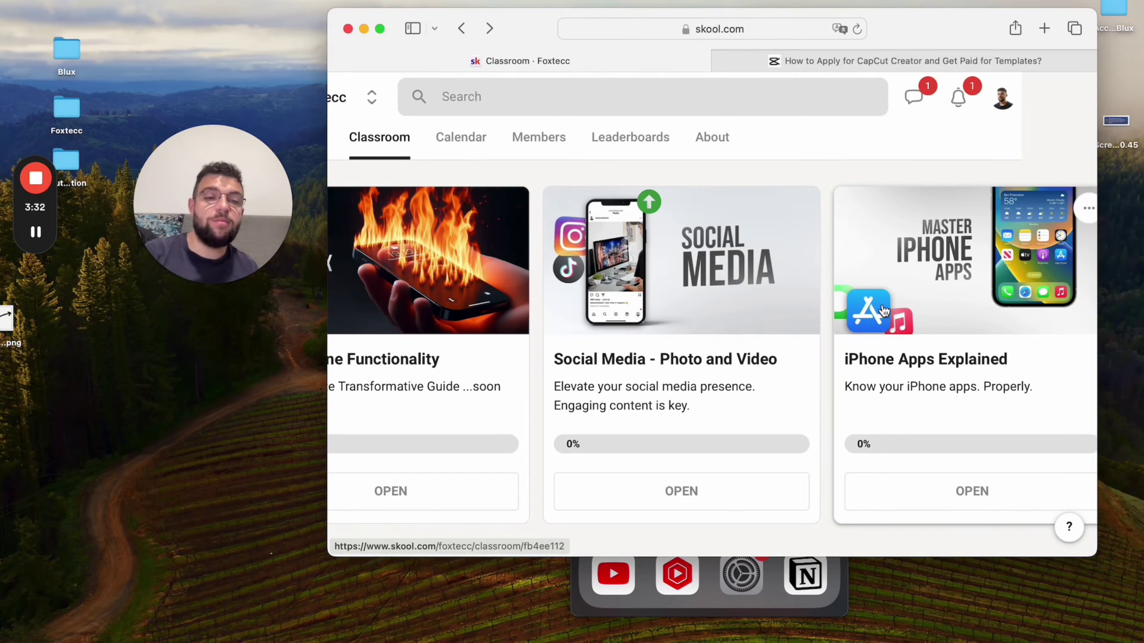
left_click(882, 310)
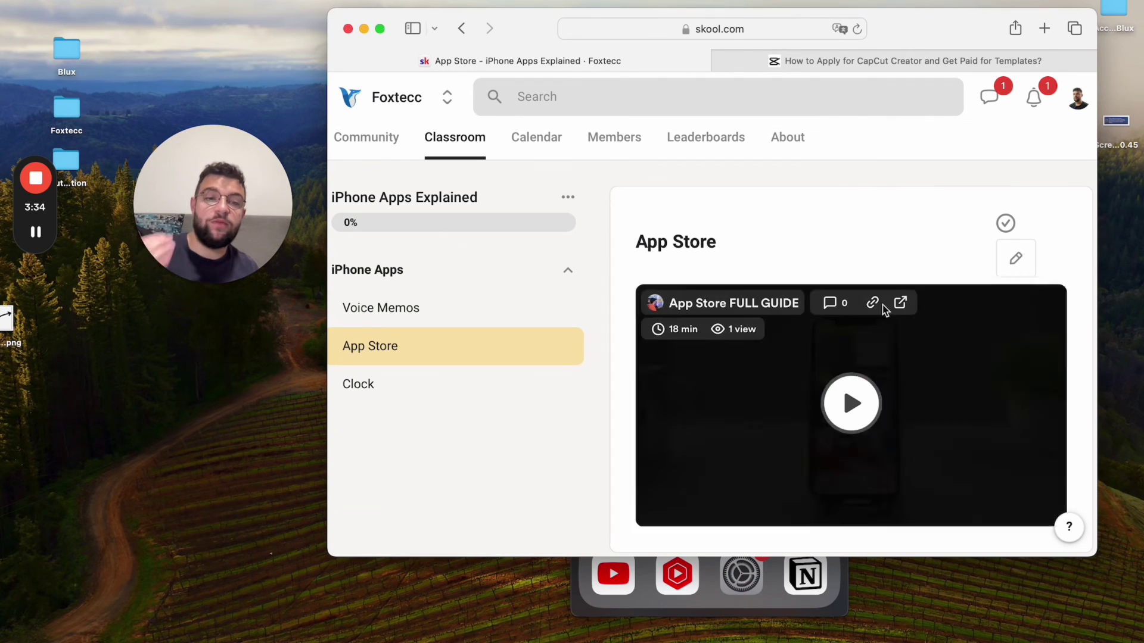
scroll(774, 238, "down", 1)
scroll(655, 149, "up", 1)
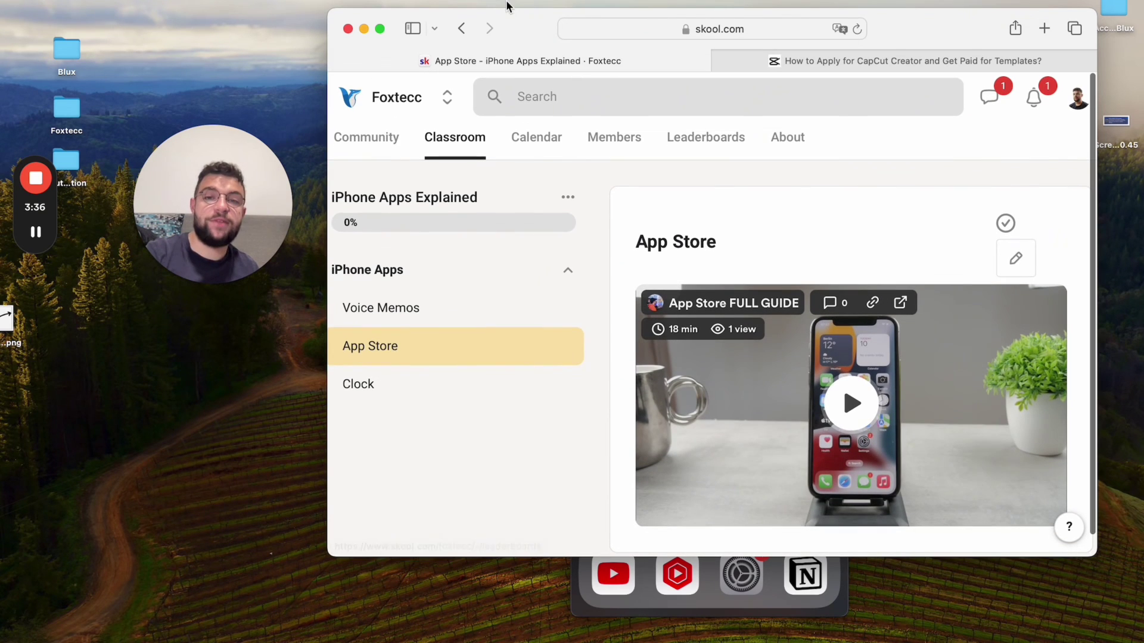
left_click(461, 28)
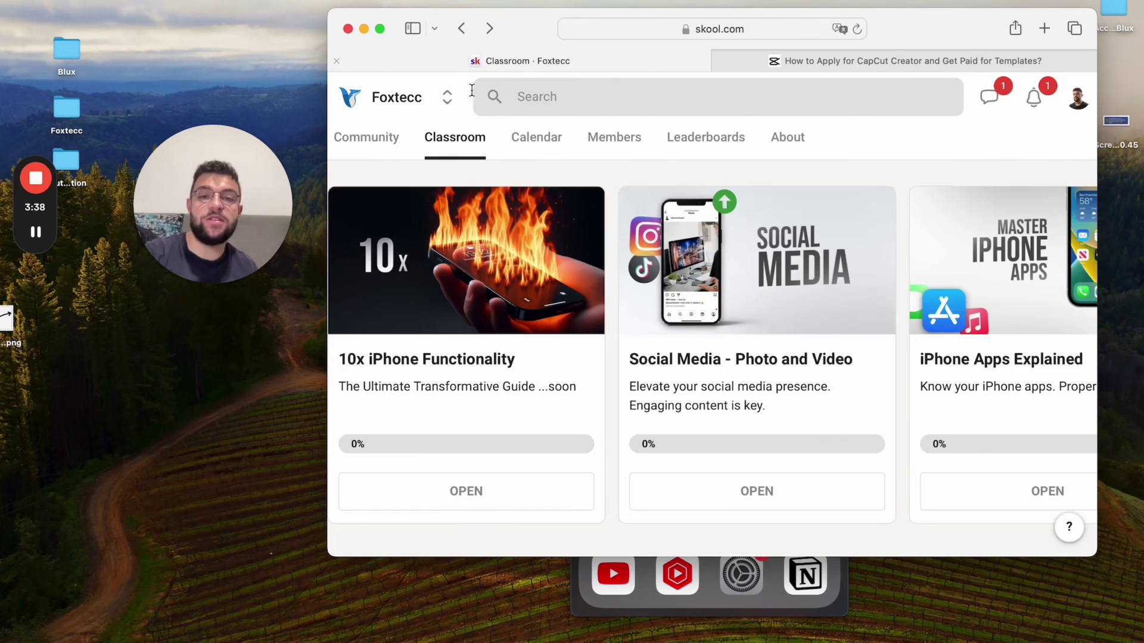
left_click(364, 29)
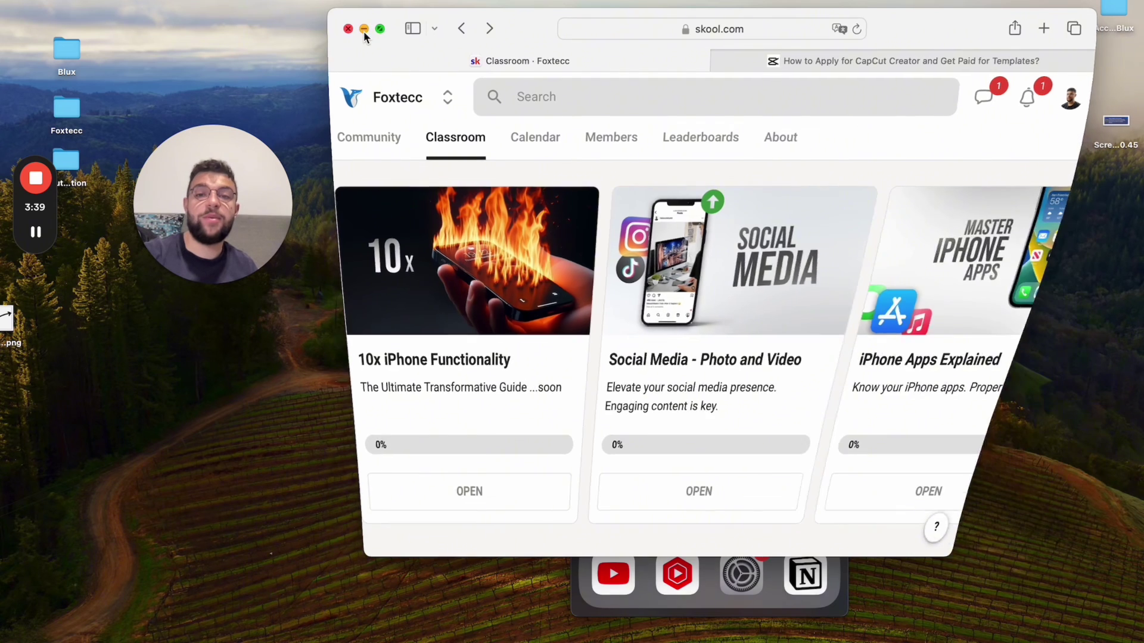
left_click_drag(277, 246, 449, 276)
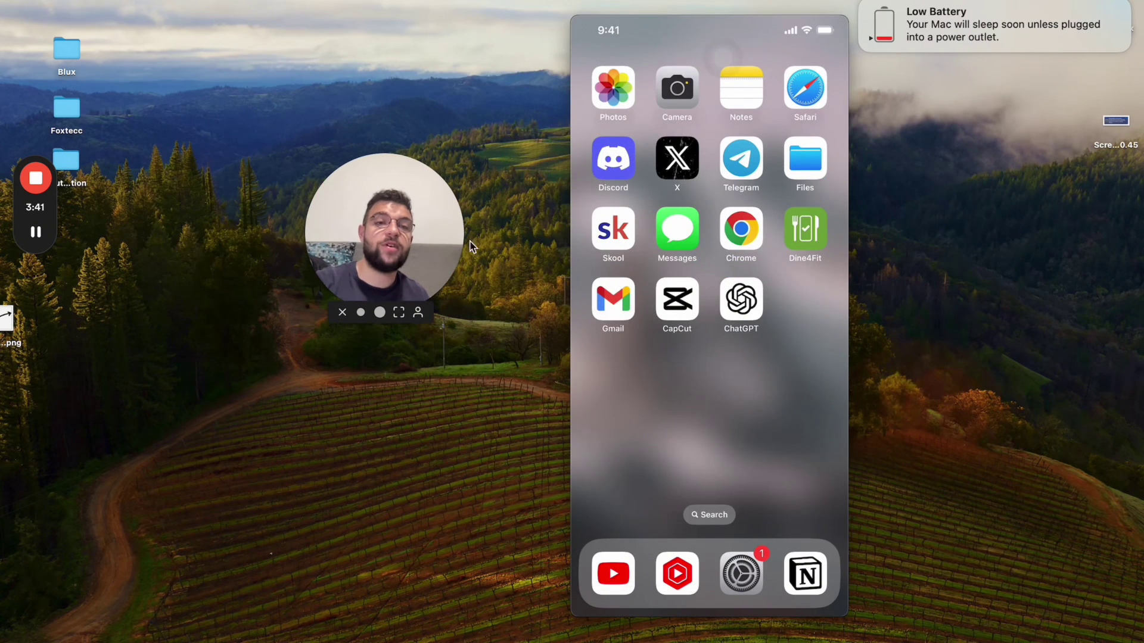